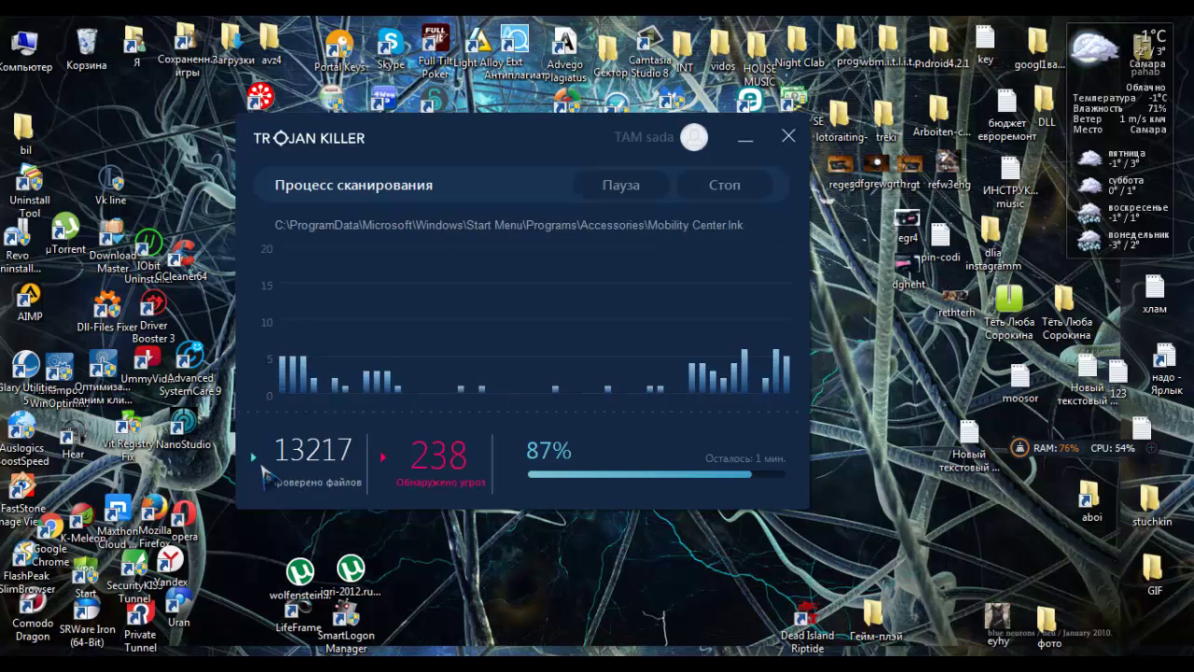
- Expand the details of the finished scan and examine the threats listed for the Dll-Files.com Fixer program folder and tasks
{"action": "mouse_move", "coordinate": [1060, 450]}
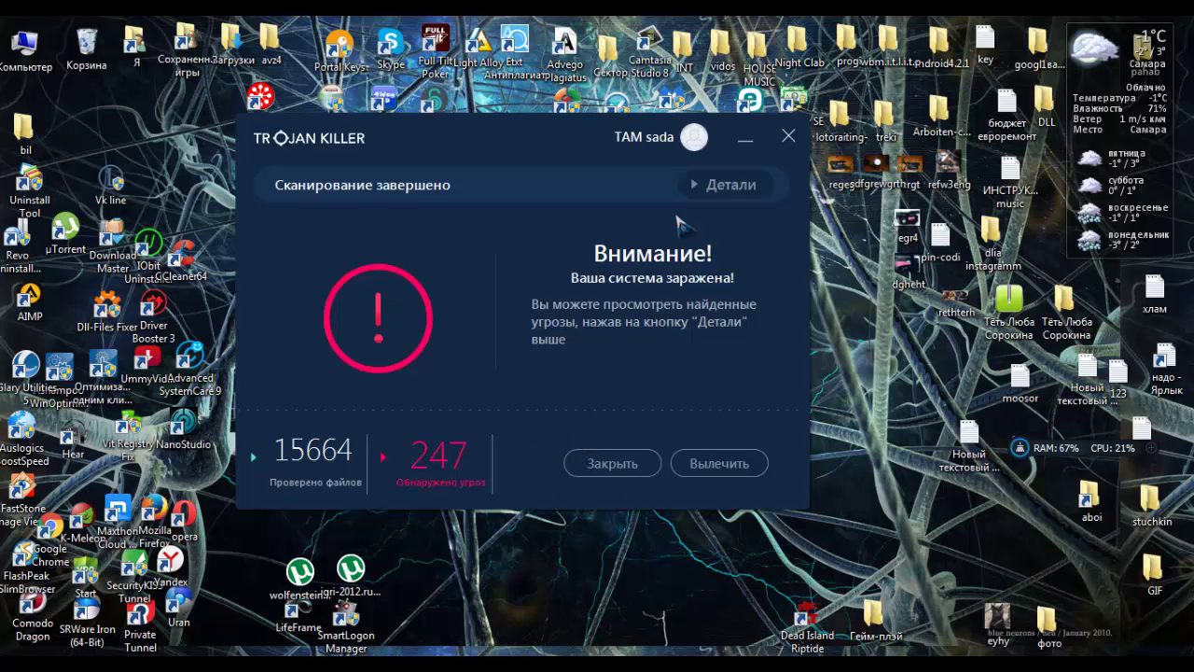
{"action": "left_click", "coordinate": [713, 185]}
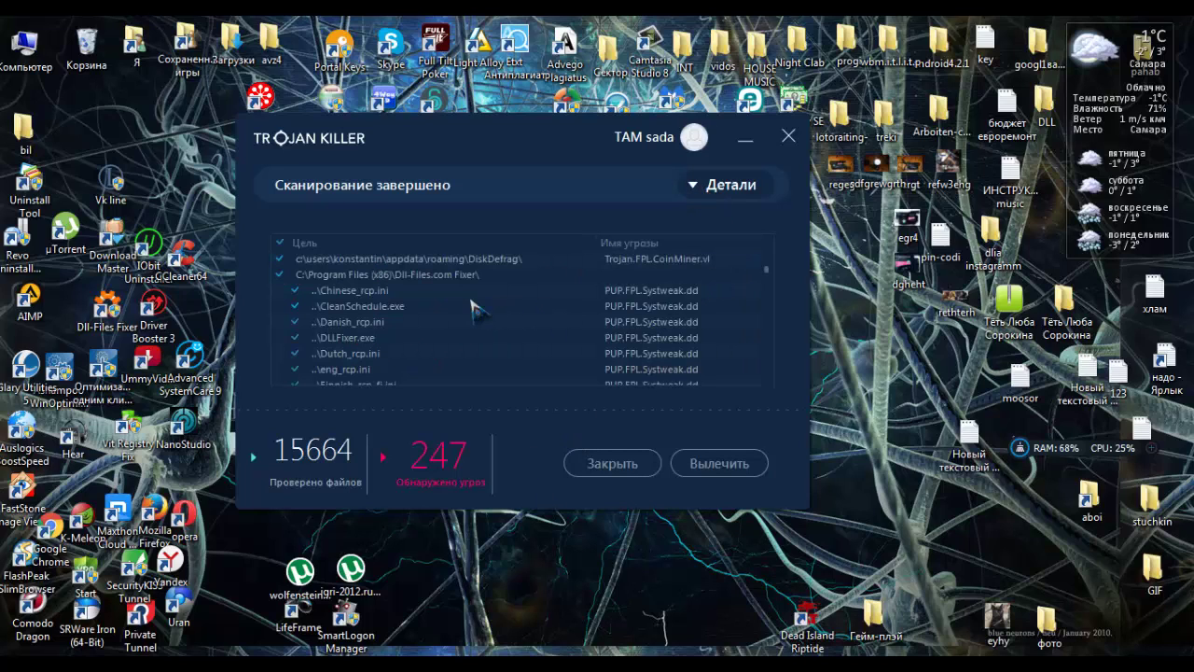
{"action": "left_click", "coordinate": [471, 295]}
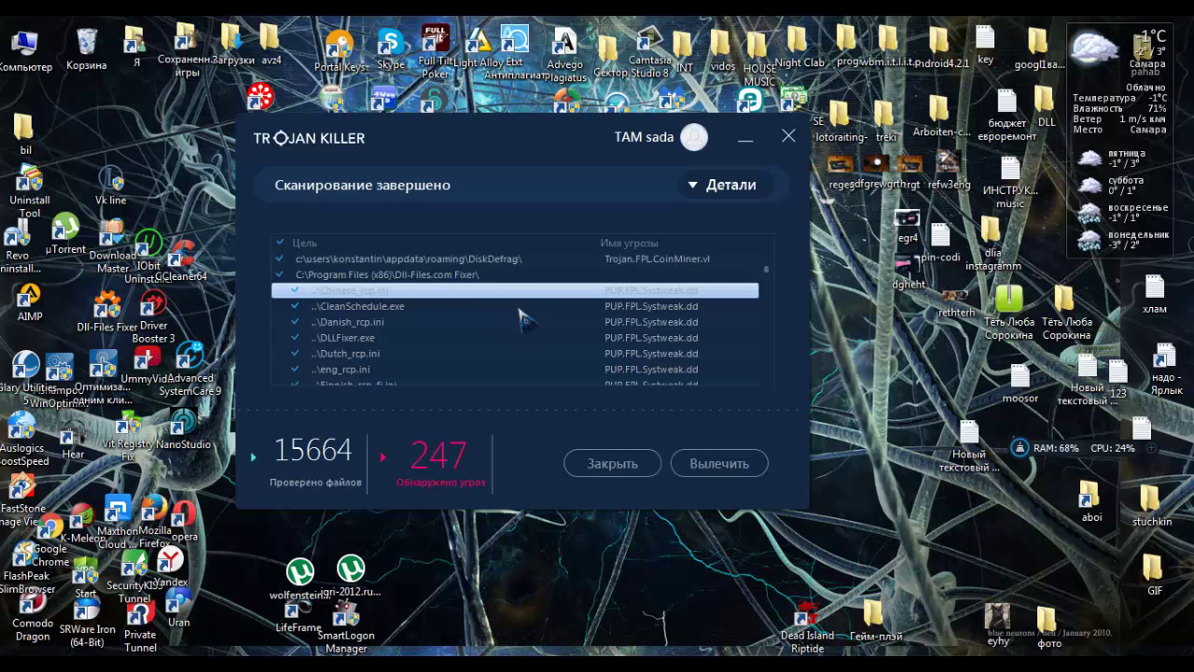
{"action": "scroll", "coordinate": [518, 325], "scroll_direction": "down", "scroll_amount": 1}
{"action": "scroll", "coordinate": [513, 320], "scroll_direction": "down", "scroll_amount": 6}
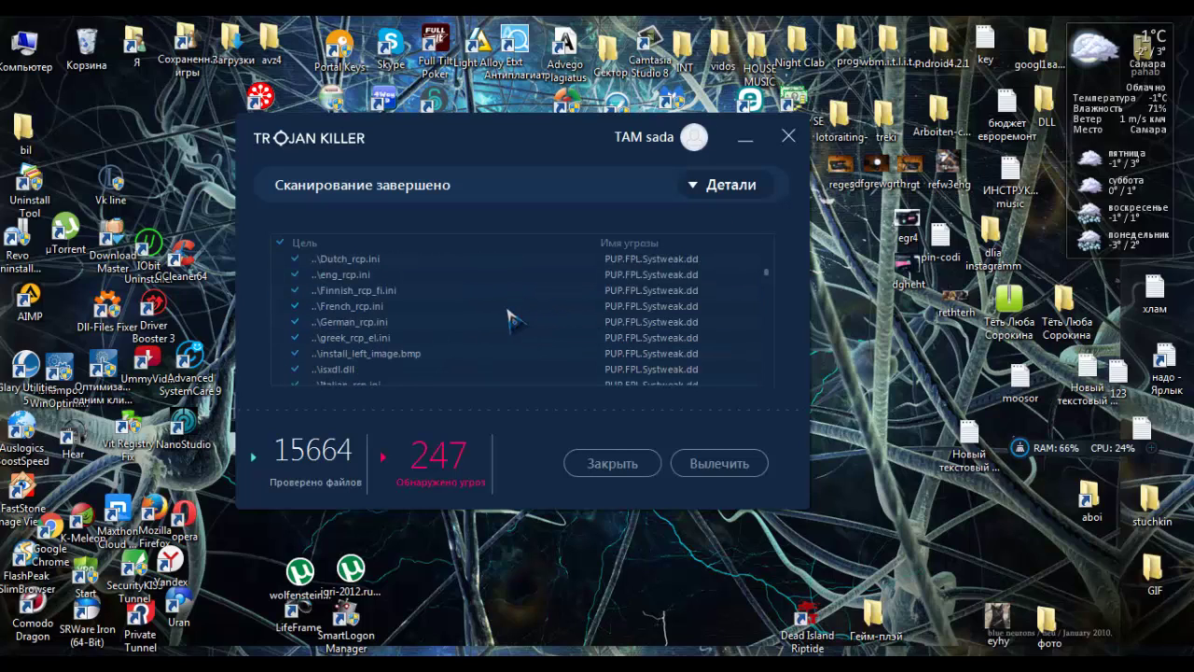
{"action": "scroll", "coordinate": [523, 314], "scroll_direction": "down", "scroll_amount": 2}
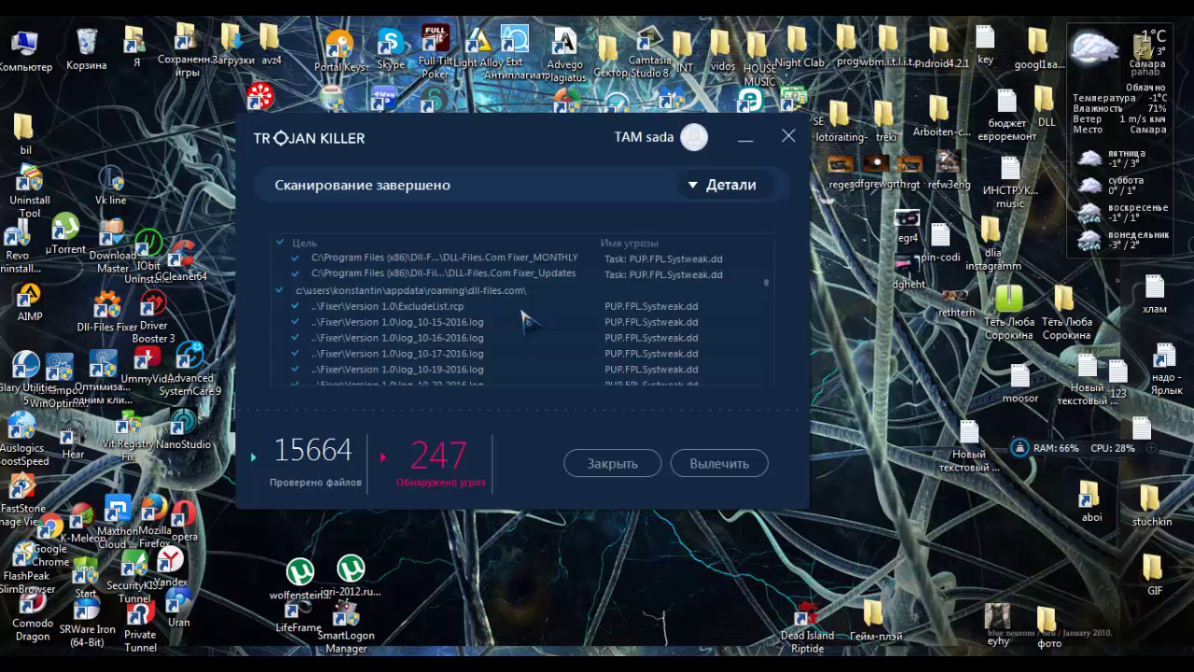
{"action": "scroll", "coordinate": [527, 318], "scroll_direction": "up", "scroll_amount": 1}
{"action": "scroll", "coordinate": [504, 314], "scroll_direction": "down", "scroll_amount": 1}
{"action": "left_click", "coordinate": [502, 292]}
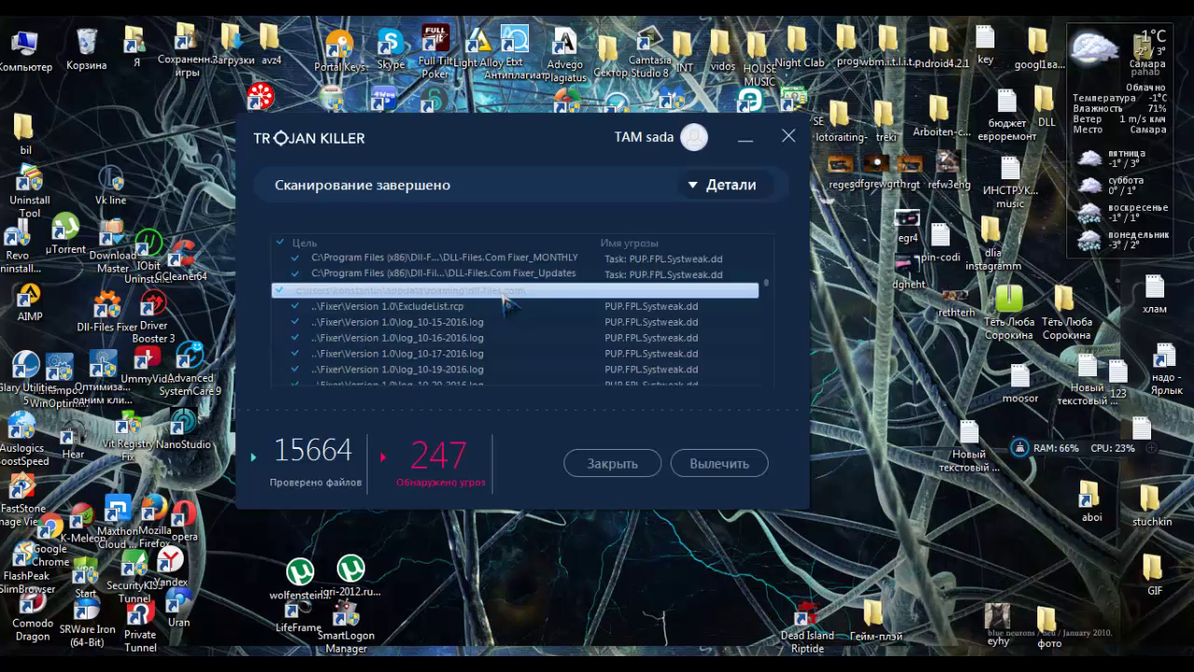
- Examine the detected threats among the Fixer logs and backups and in the Neiron, Nichrome and phoenixguard folders
{"action": "scroll", "coordinate": [505, 298], "scroll_direction": "down", "scroll_amount": 1}
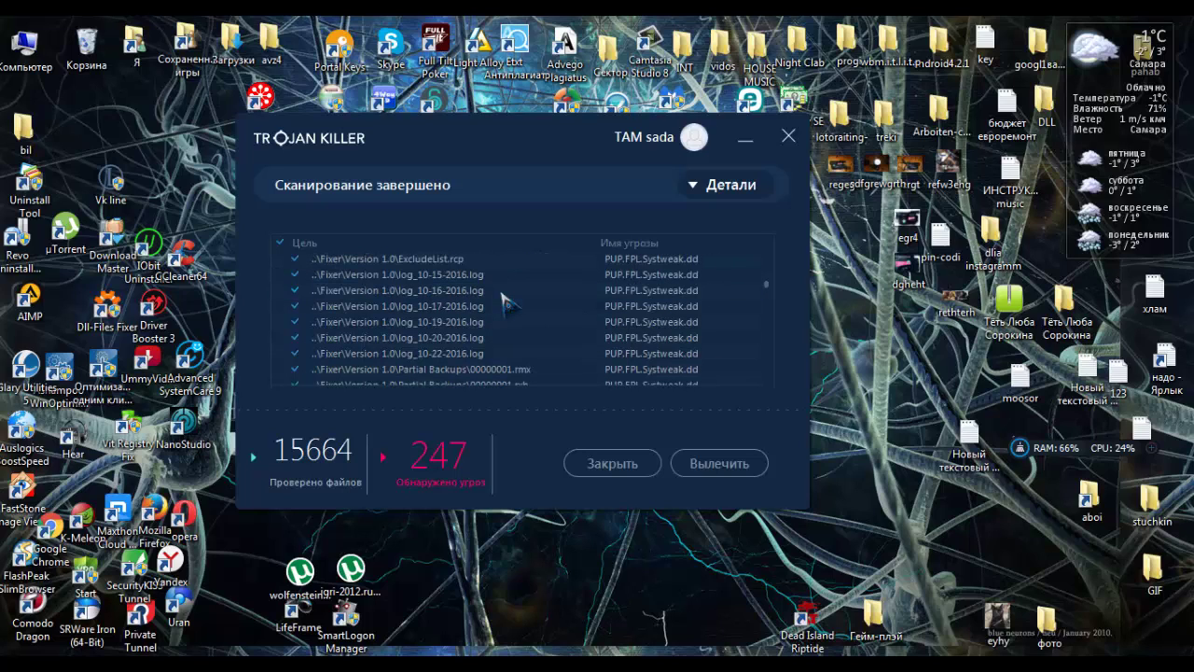
{"action": "scroll", "coordinate": [387, 325], "scroll_direction": "down", "scroll_amount": 3}
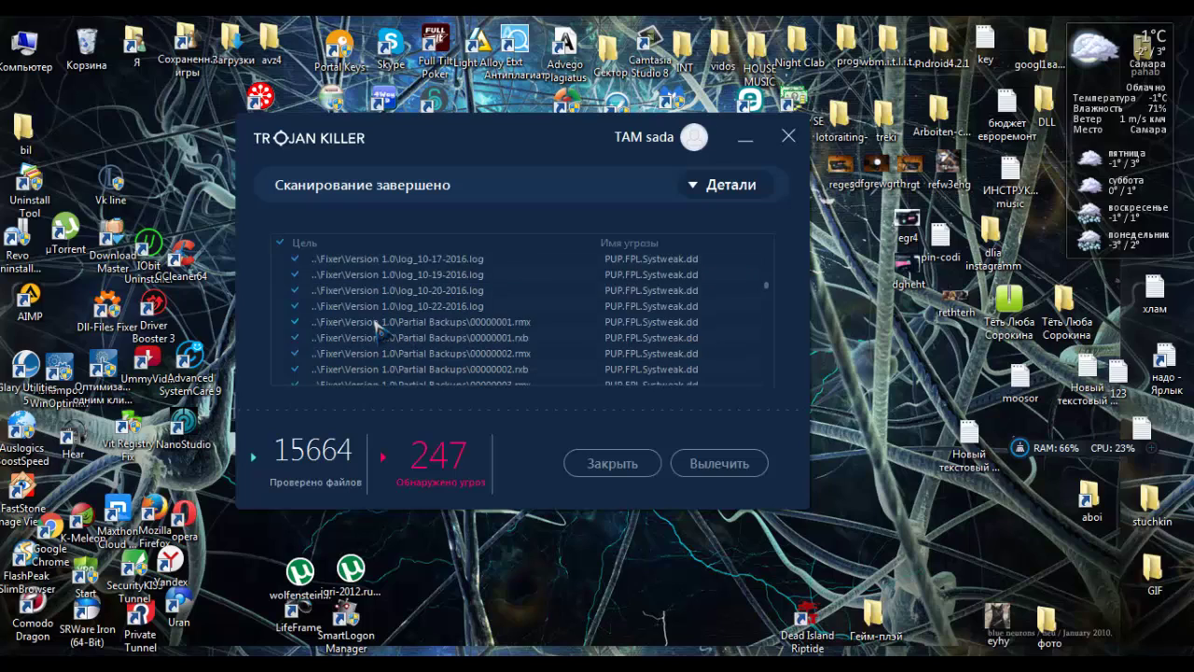
{"action": "scroll", "coordinate": [401, 326], "scroll_direction": "down", "scroll_amount": 3}
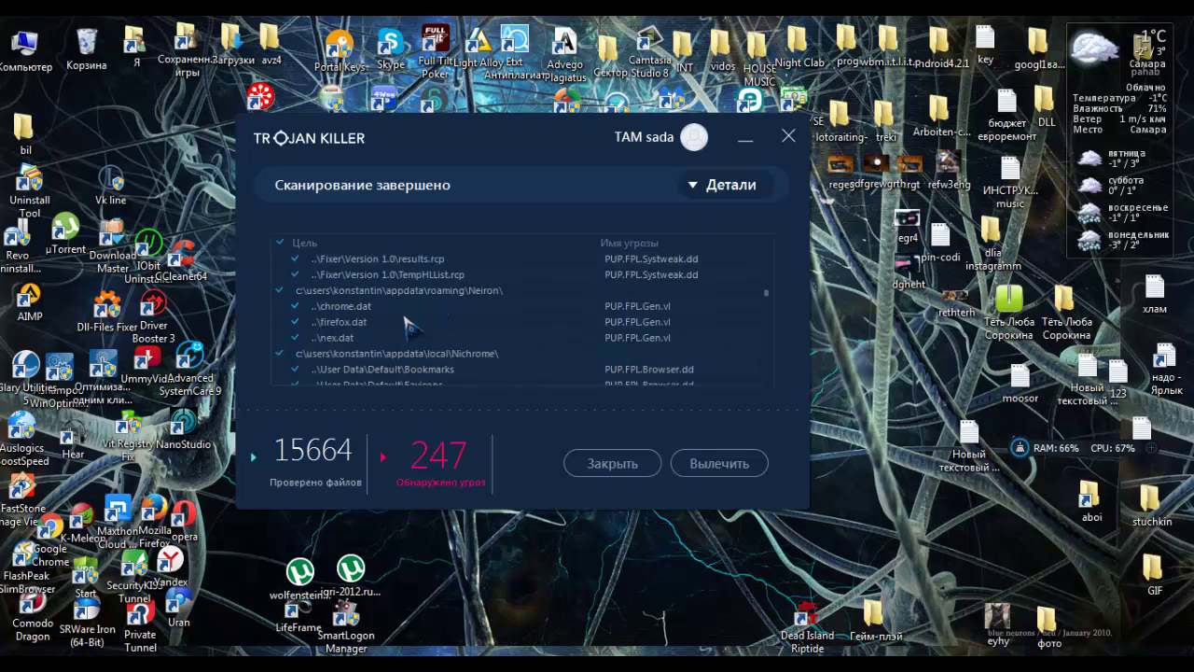
{"action": "scroll", "coordinate": [578, 341], "scroll_direction": "down", "scroll_amount": 2}
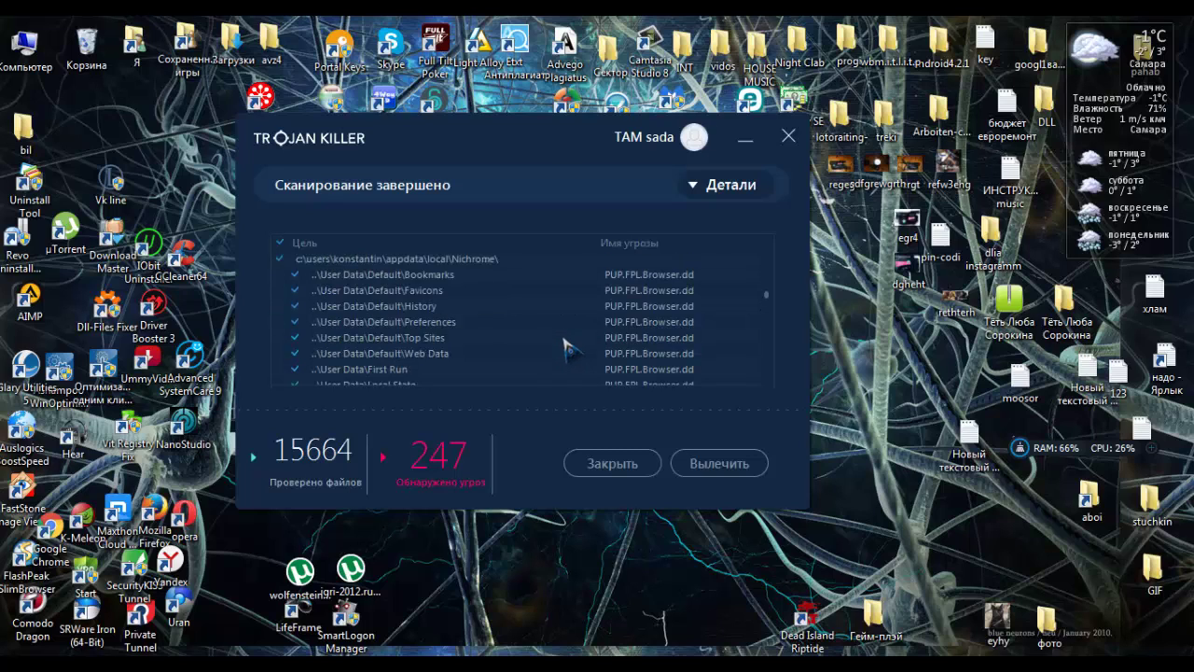
{"action": "scroll", "coordinate": [560, 343], "scroll_direction": "down", "scroll_amount": 2}
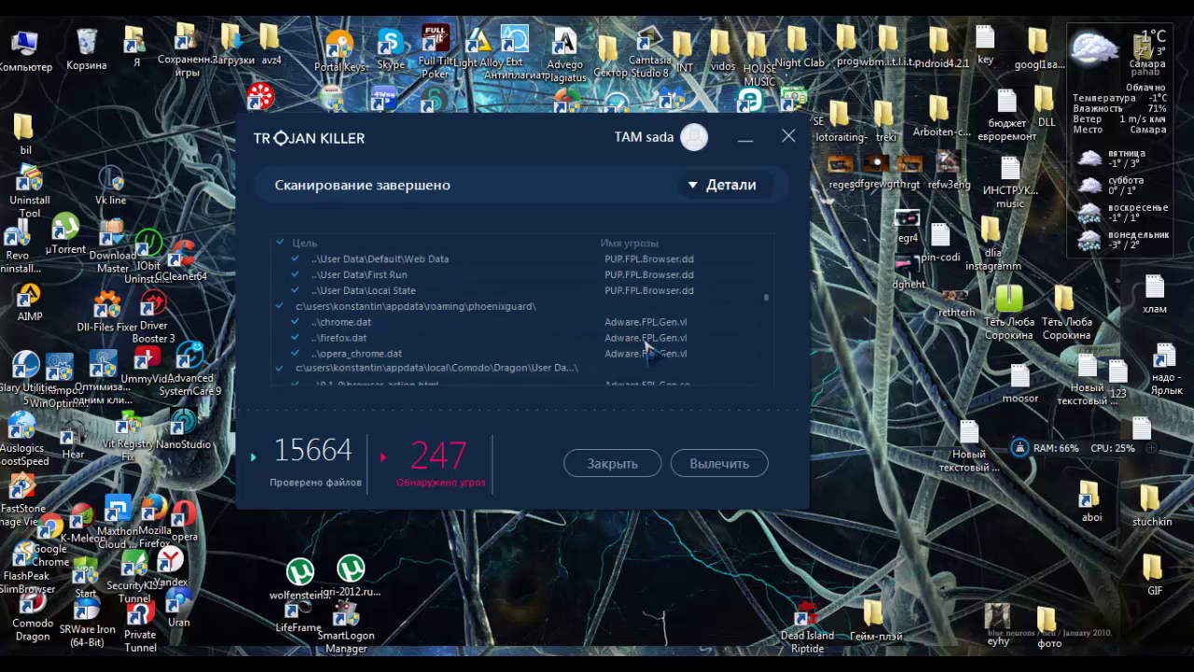
{"action": "left_click", "coordinate": [377, 323]}
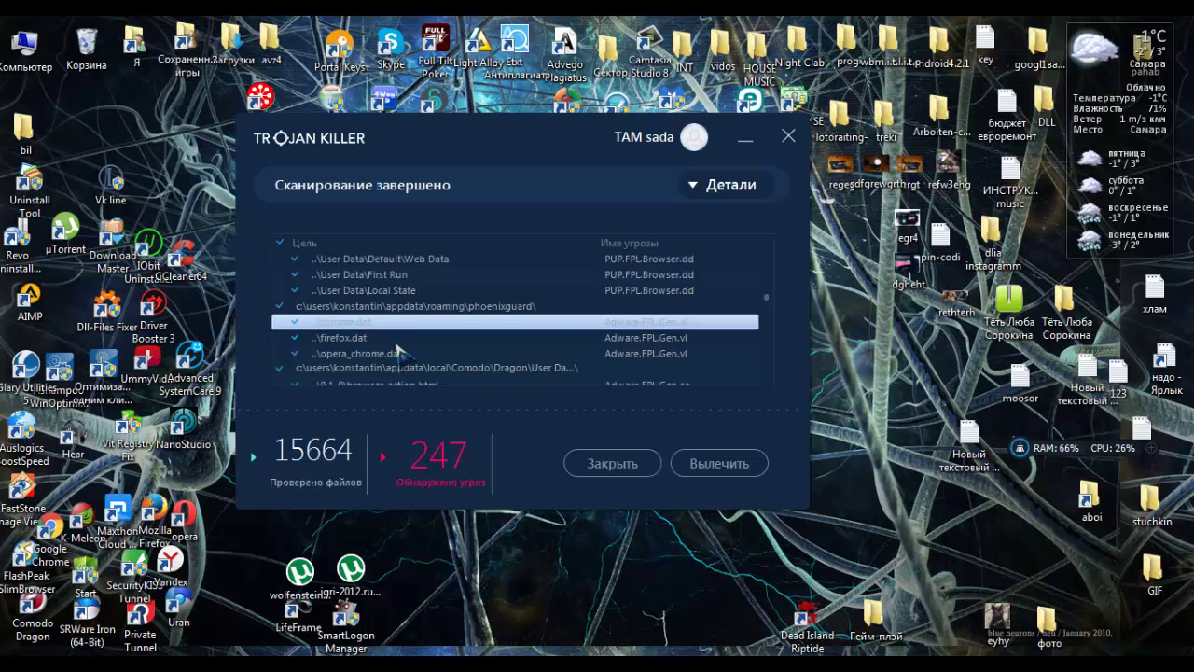
{"action": "left_click", "coordinate": [397, 340]}
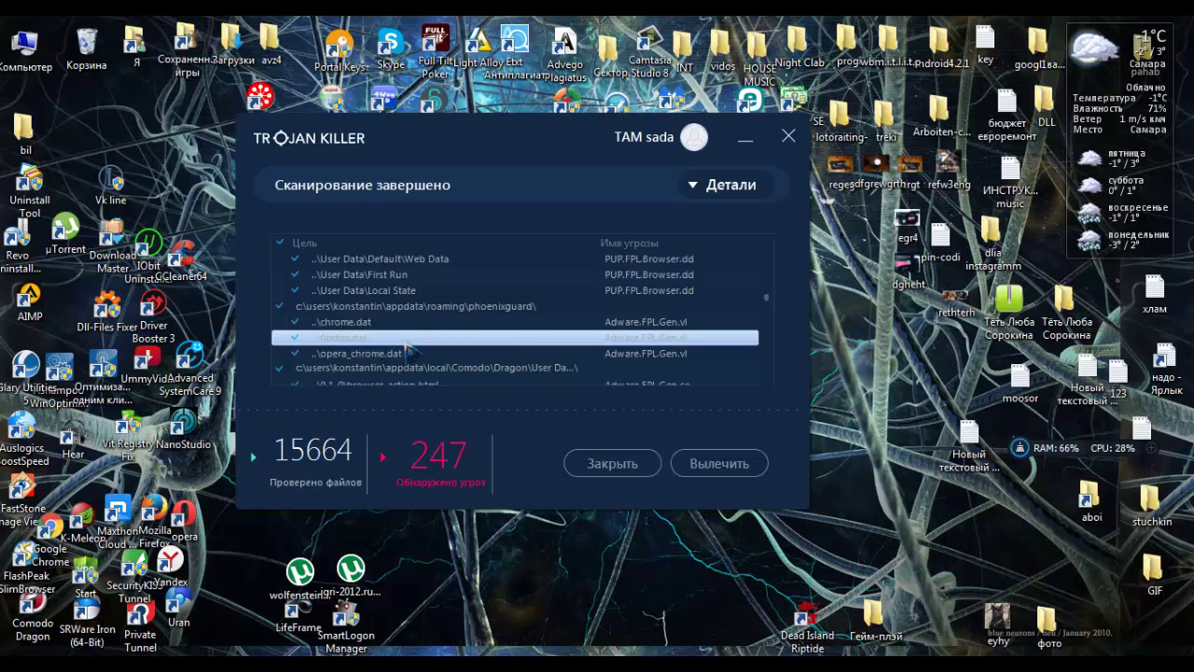
{"action": "left_click", "coordinate": [385, 354]}
- Review the remaining threats, covering the Comodo Dragon and Chrome user data, scheduled tasks, executables and registry entries
{"action": "scroll", "coordinate": [539, 358], "scroll_direction": "down", "scroll_amount": 2}
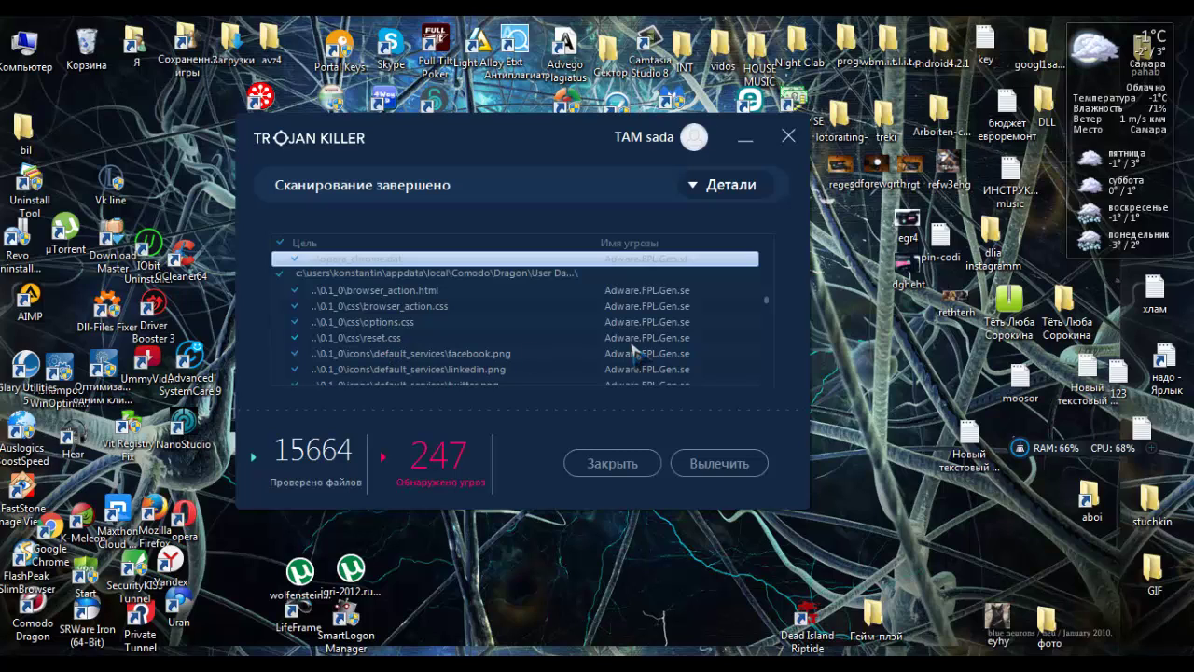
{"action": "scroll", "coordinate": [541, 351], "scroll_direction": "down", "scroll_amount": 4}
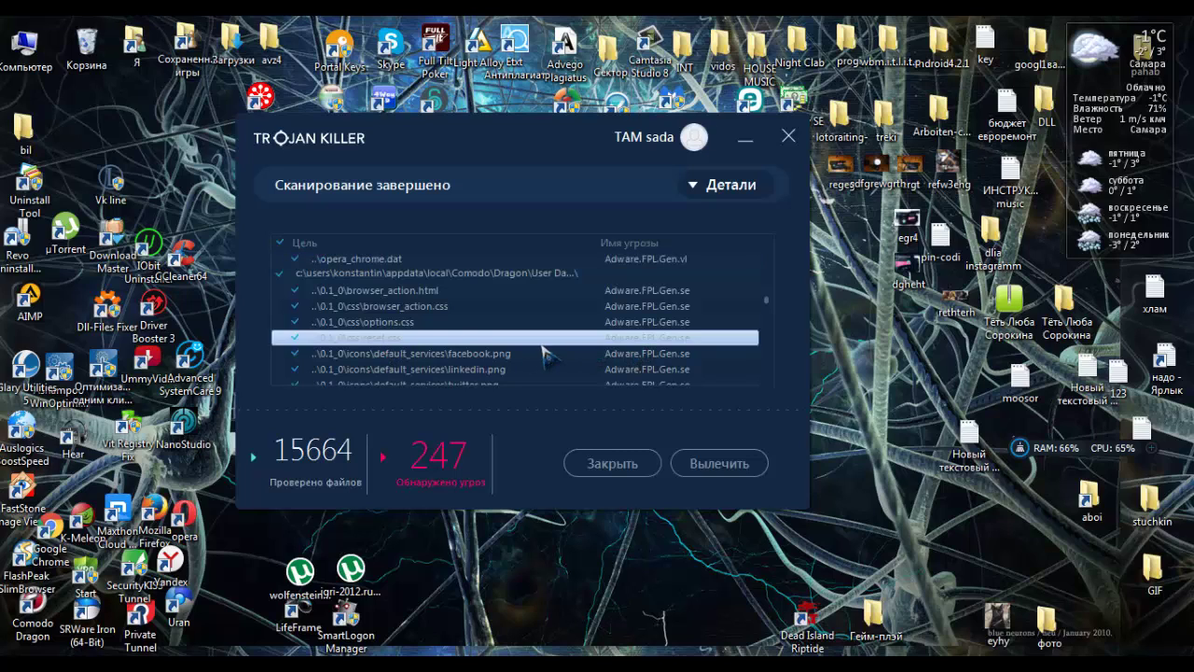
{"action": "scroll", "coordinate": [539, 351], "scroll_direction": "down", "scroll_amount": 3}
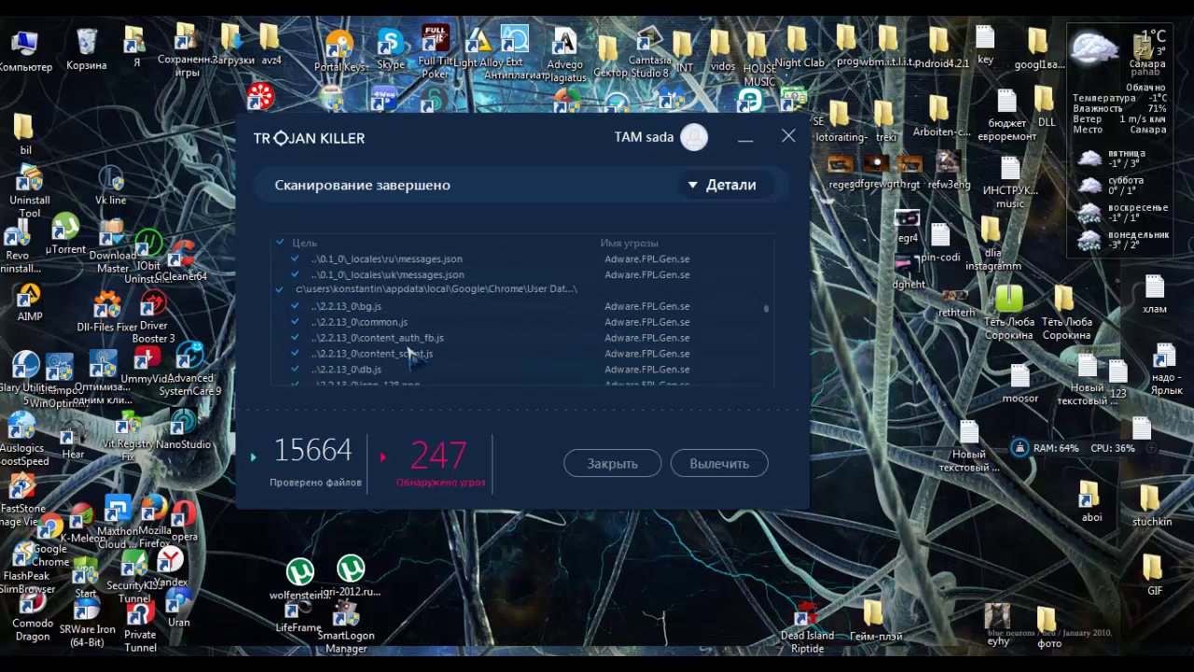
{"action": "scroll", "coordinate": [549, 336], "scroll_direction": "down", "scroll_amount": 4}
{"action": "scroll", "coordinate": [549, 337], "scroll_direction": "down", "scroll_amount": 2}
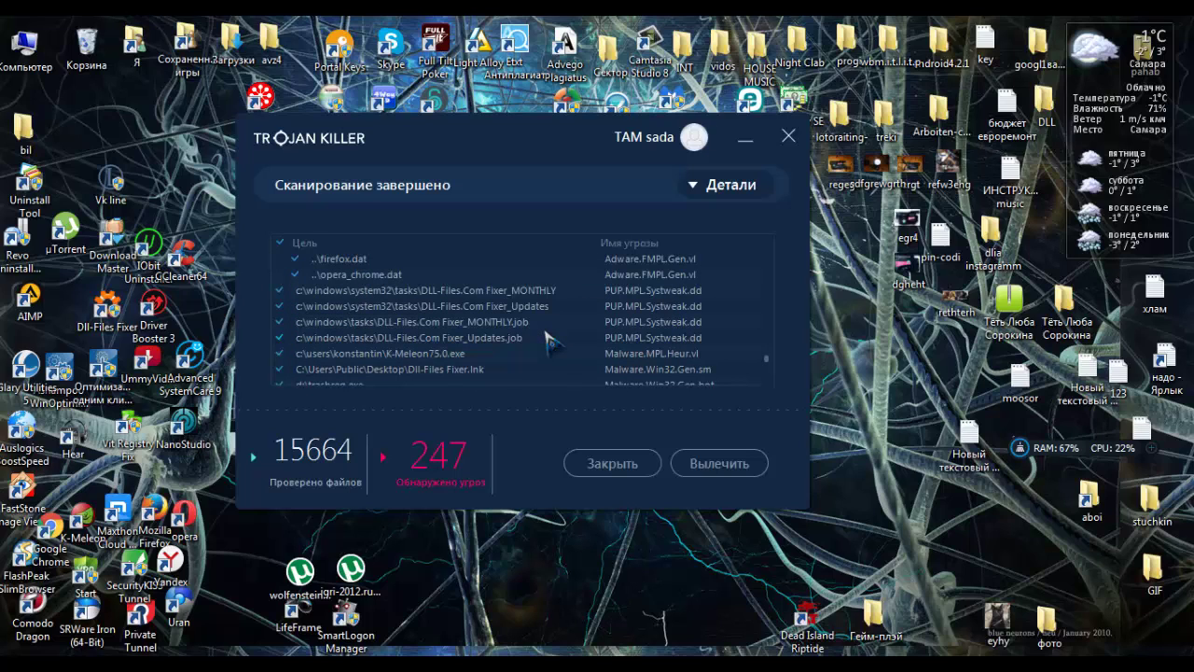
{"action": "scroll", "coordinate": [548, 336], "scroll_direction": "down", "scroll_amount": 2}
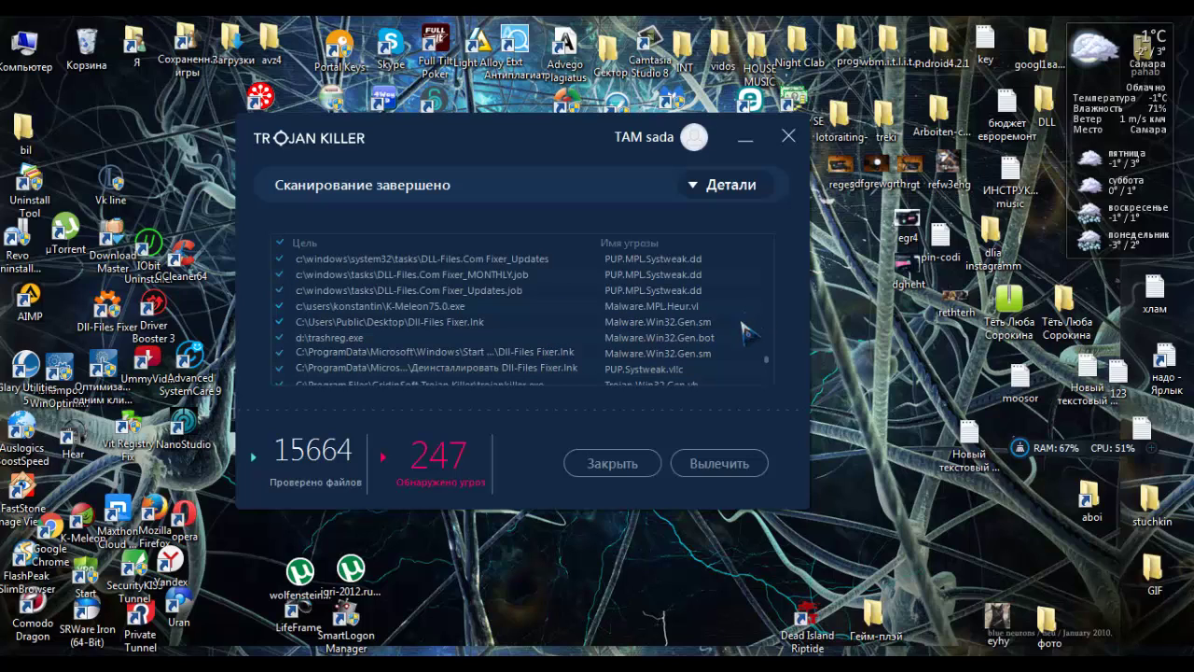
{"action": "scroll", "coordinate": [588, 350], "scroll_direction": "down", "scroll_amount": 4}
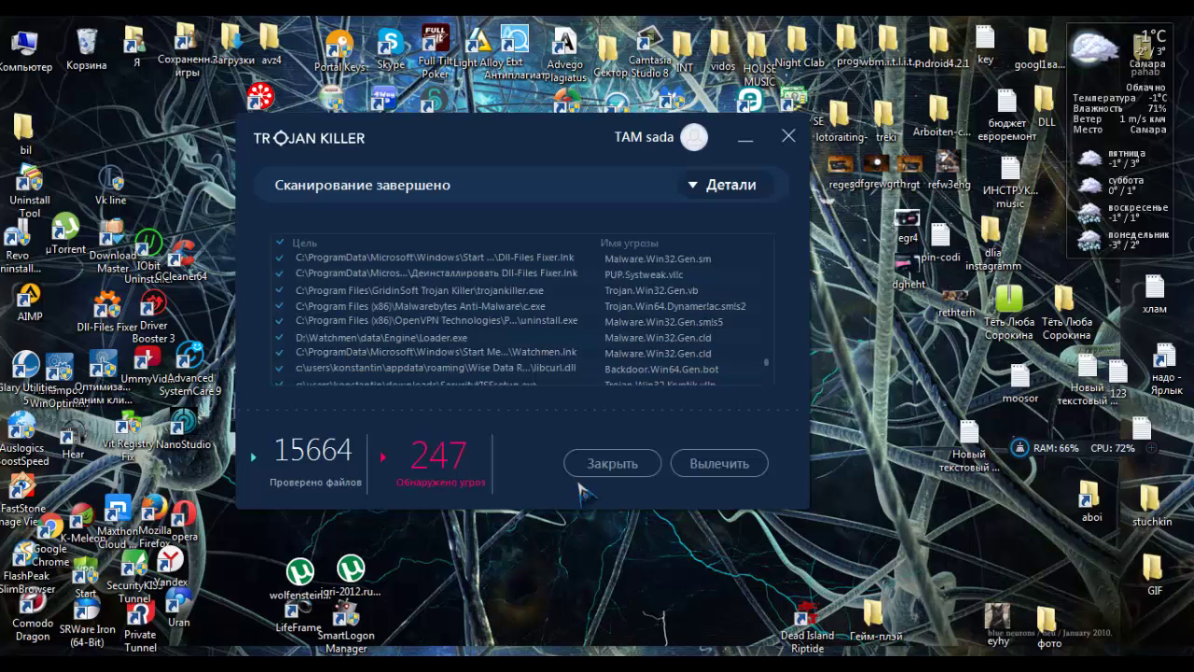
{"action": "scroll", "coordinate": [569, 327], "scroll_direction": "down", "scroll_amount": 5}
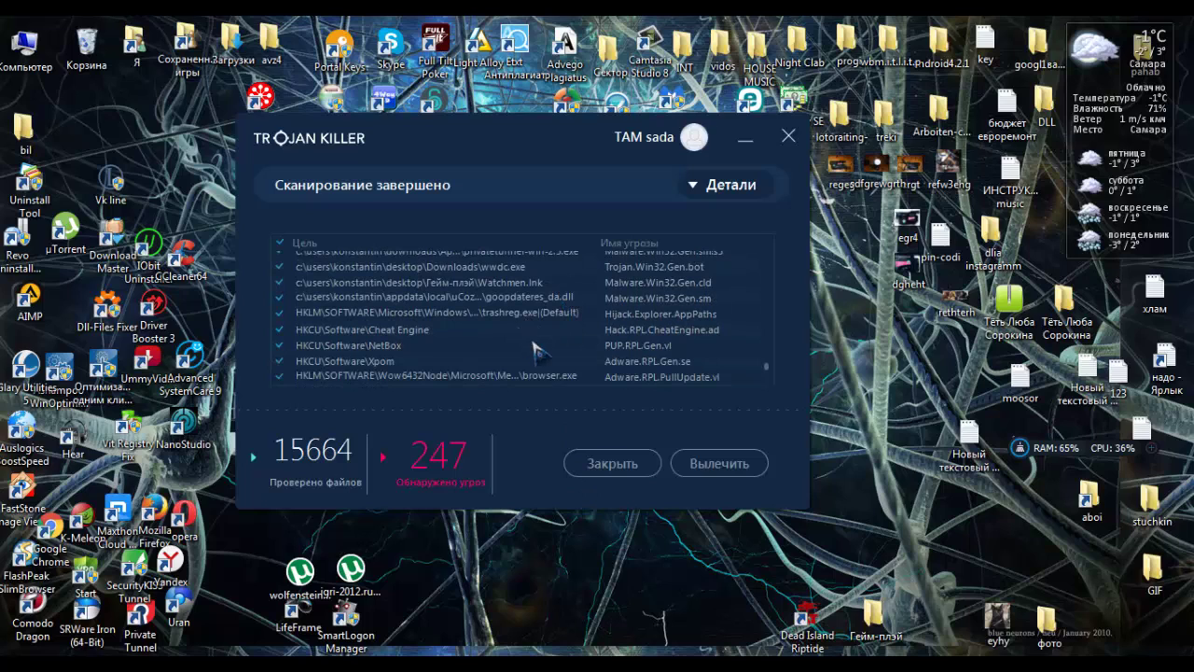
- Cure all the selected threats, decline the immediate system restart and dismiss the message windows
{"action": "left_click", "coordinate": [727, 471]}
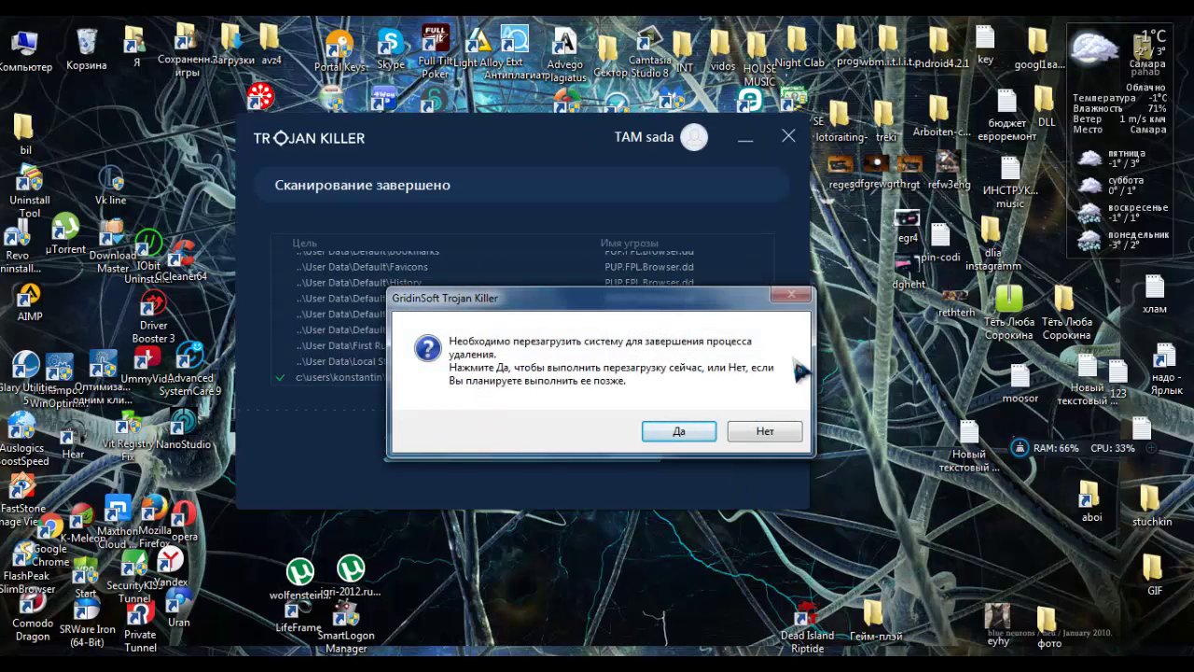
{"action": "left_click", "coordinate": [765, 431]}
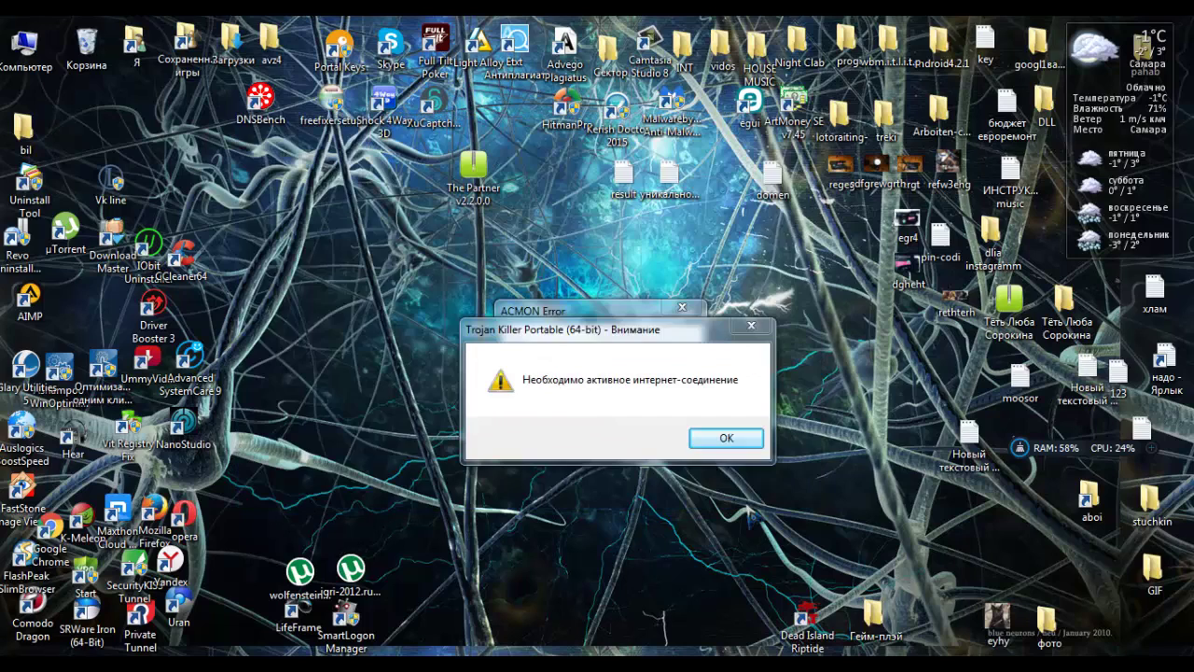
{"action": "left_click", "coordinate": [727, 440]}
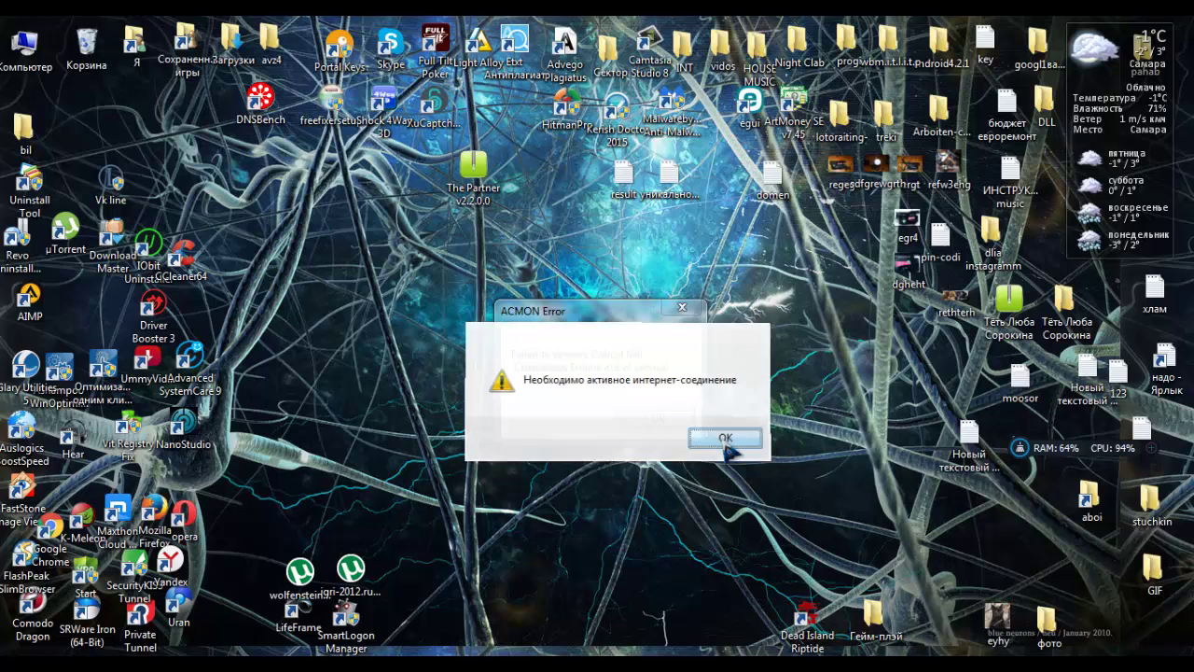
{"action": "left_click", "coordinate": [660, 422]}
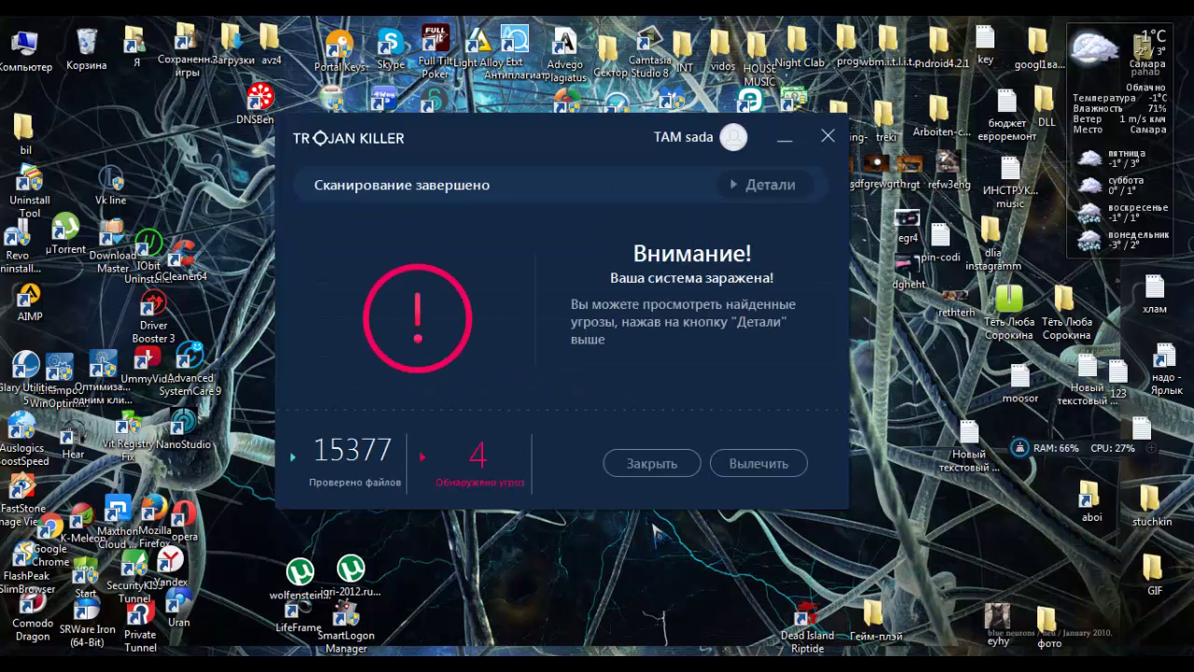
- Deselect every threat in the repeat scan's details and close the results without curing them, confirming their loss
{"action": "left_click", "coordinate": [780, 187]}
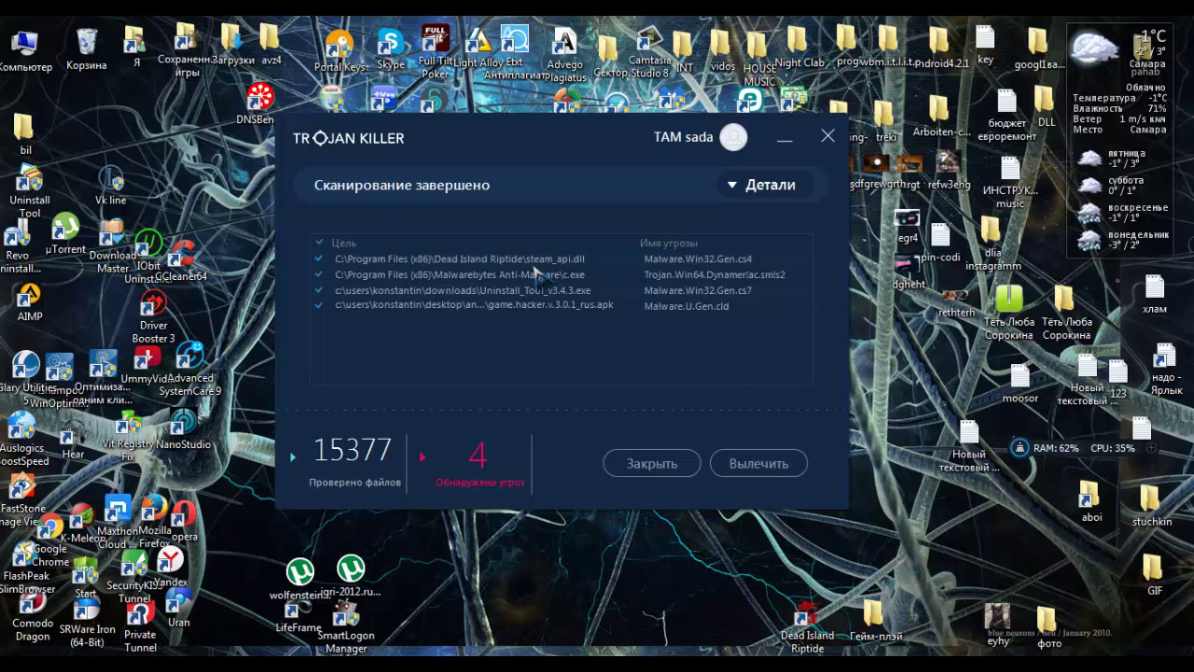
{"action": "left_click", "coordinate": [319, 259]}
{"action": "left_click", "coordinate": [320, 306]}
{"action": "left_click", "coordinate": [322, 306]}
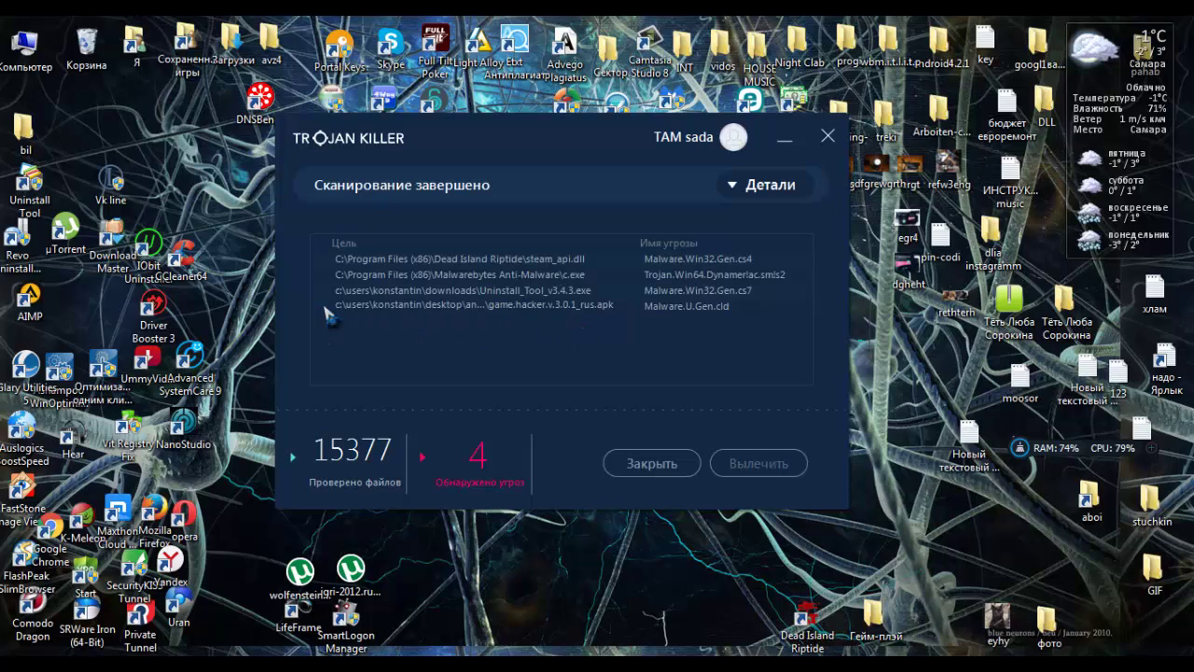
{"action": "left_click", "coordinate": [668, 469]}
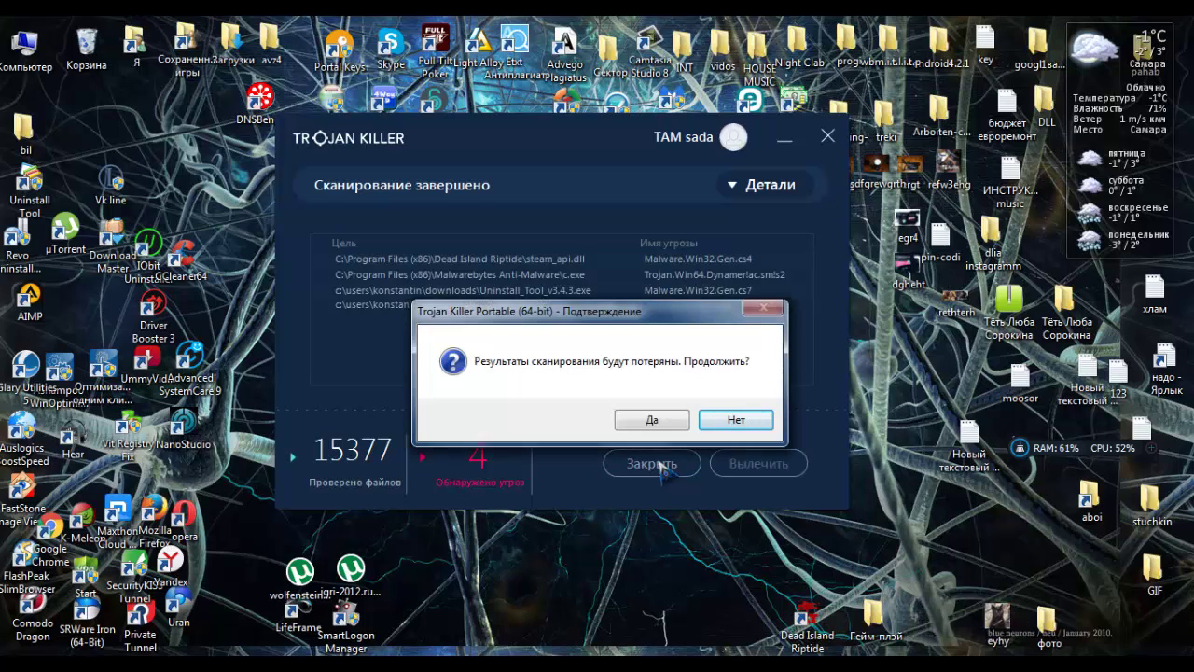
{"action": "left_click", "coordinate": [666, 424]}
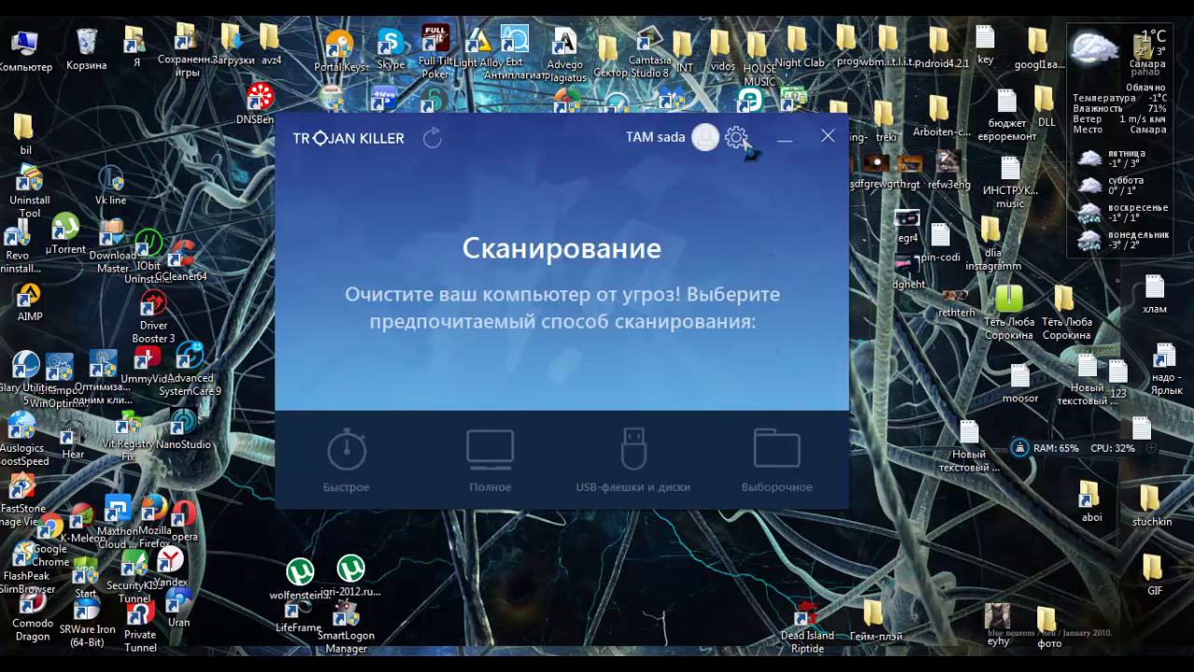
- Set the virus database to update before each scan (перед каждым сканированием) in the settings and apply the change
{"action": "left_click", "coordinate": [737, 139]}
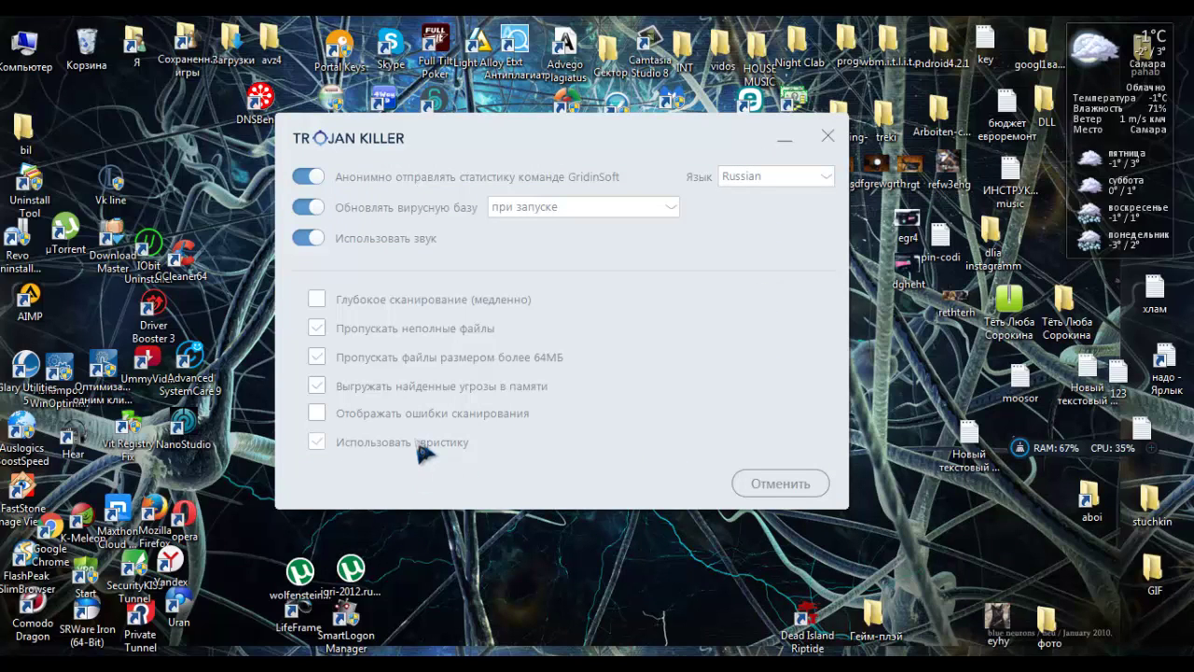
{"action": "left_click", "coordinate": [670, 209]}
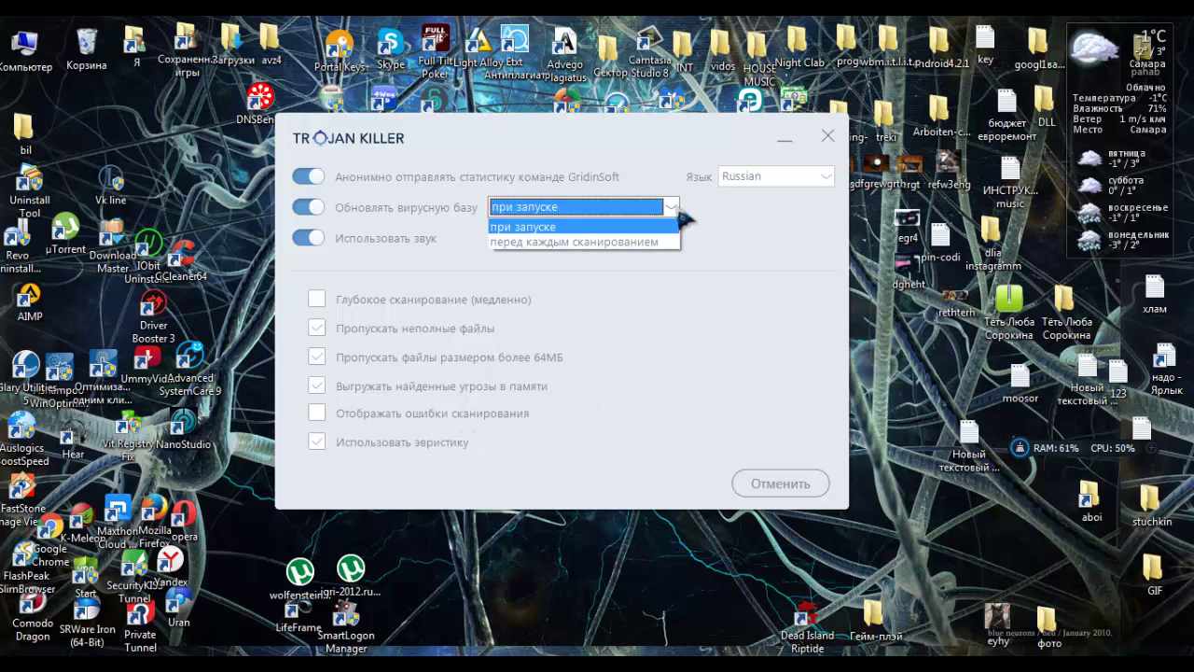
{"action": "left_click", "coordinate": [635, 244]}
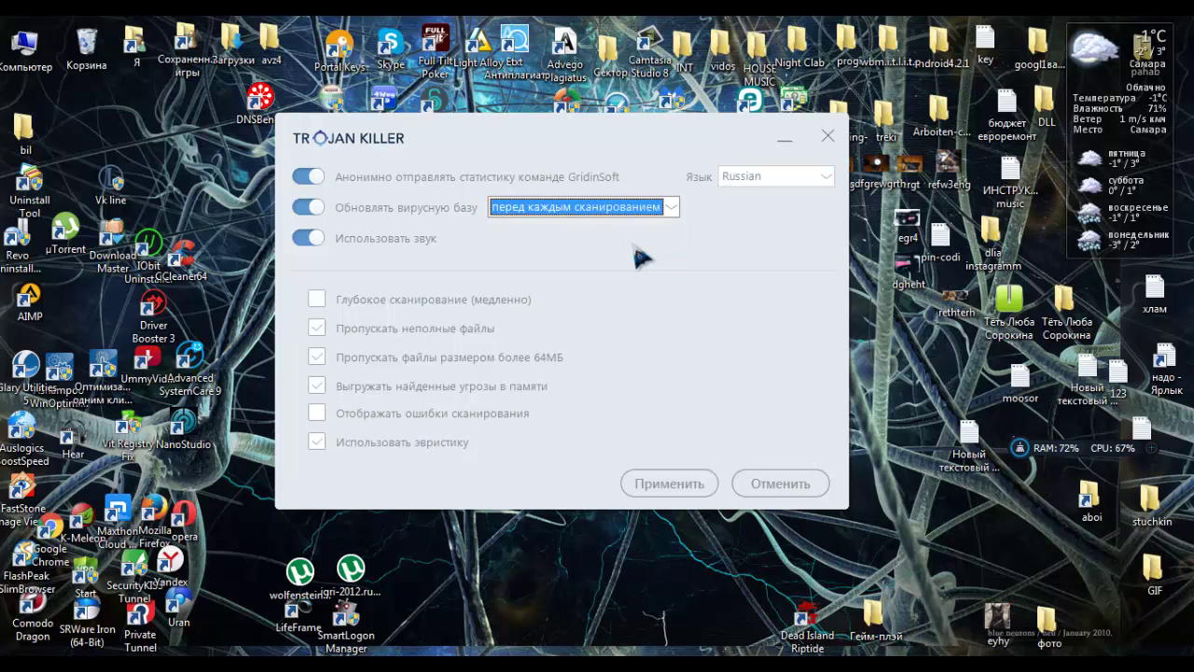
{"action": "left_click", "coordinate": [828, 137]}
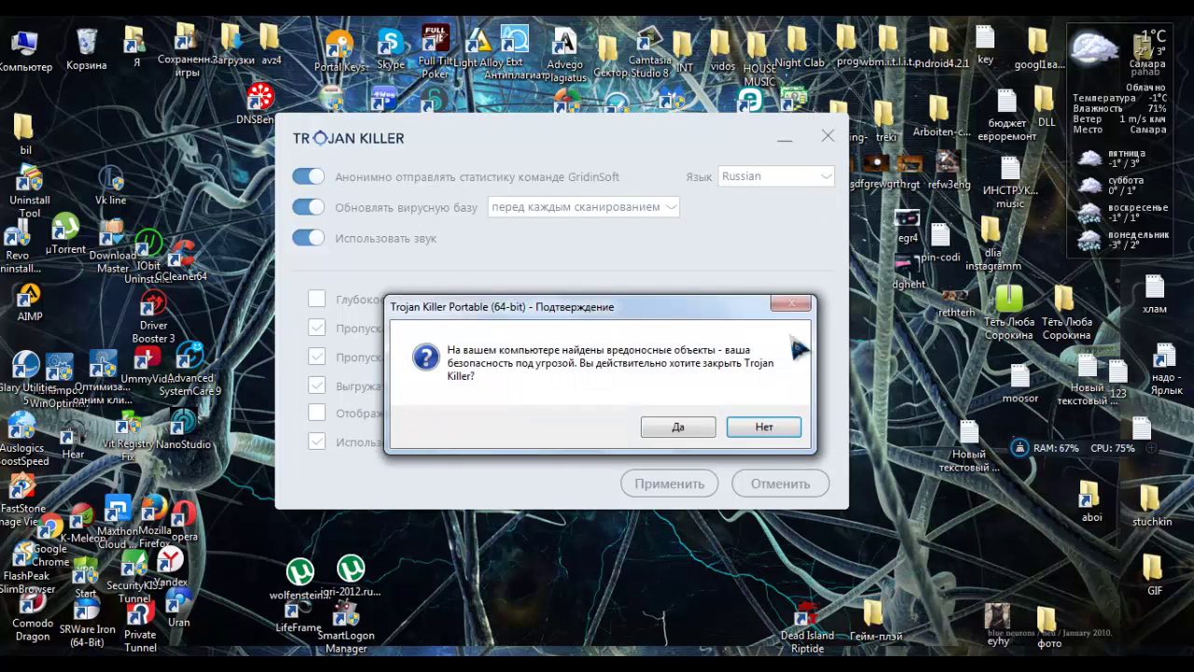
{"action": "left_click", "coordinate": [781, 426]}
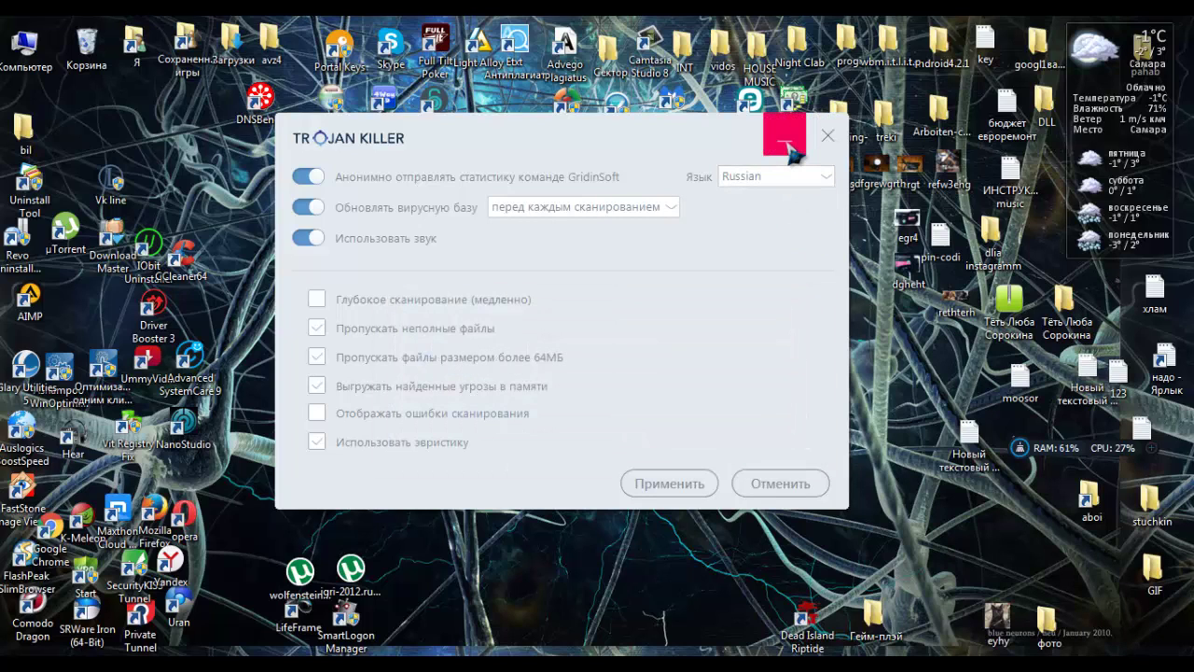
{"action": "left_click", "coordinate": [673, 487]}
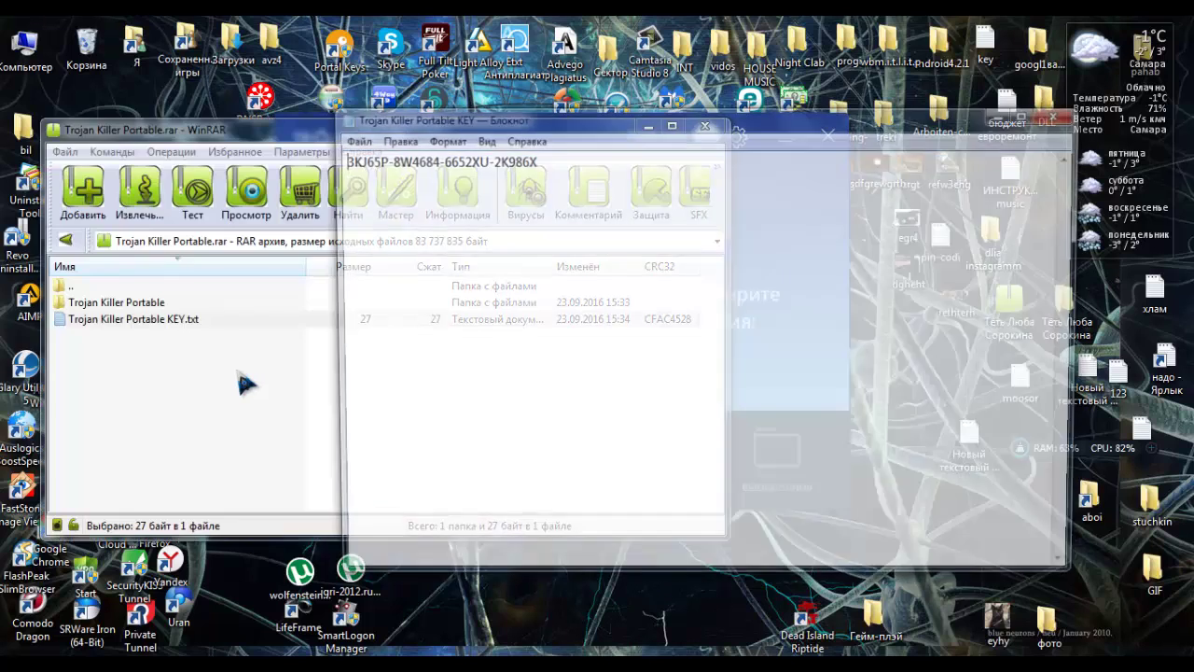
- Examine the licence key in the Trojan Killer Portable KEY text file in Notepad, and close the file and archive windows
{"action": "left_click_drag", "start_coordinate": [670, 127], "coordinate": [396, 138]}
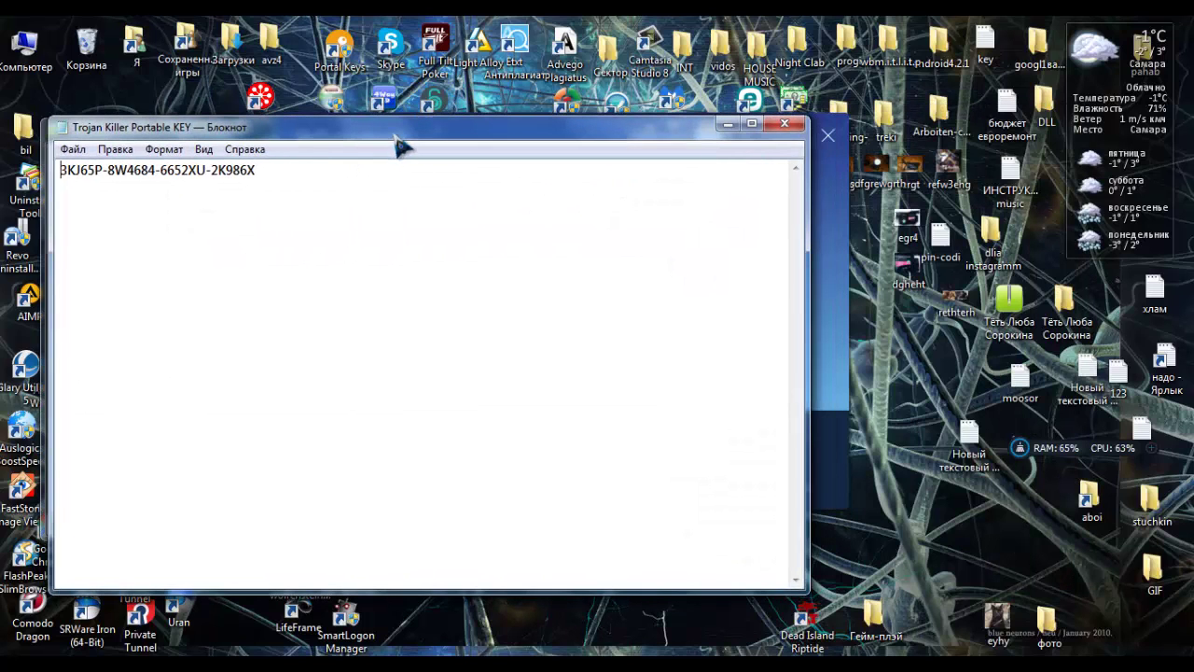
{"action": "left_click_drag", "start_coordinate": [278, 171], "coordinate": [72, 158]}
{"action": "left_click", "coordinate": [373, 164]}
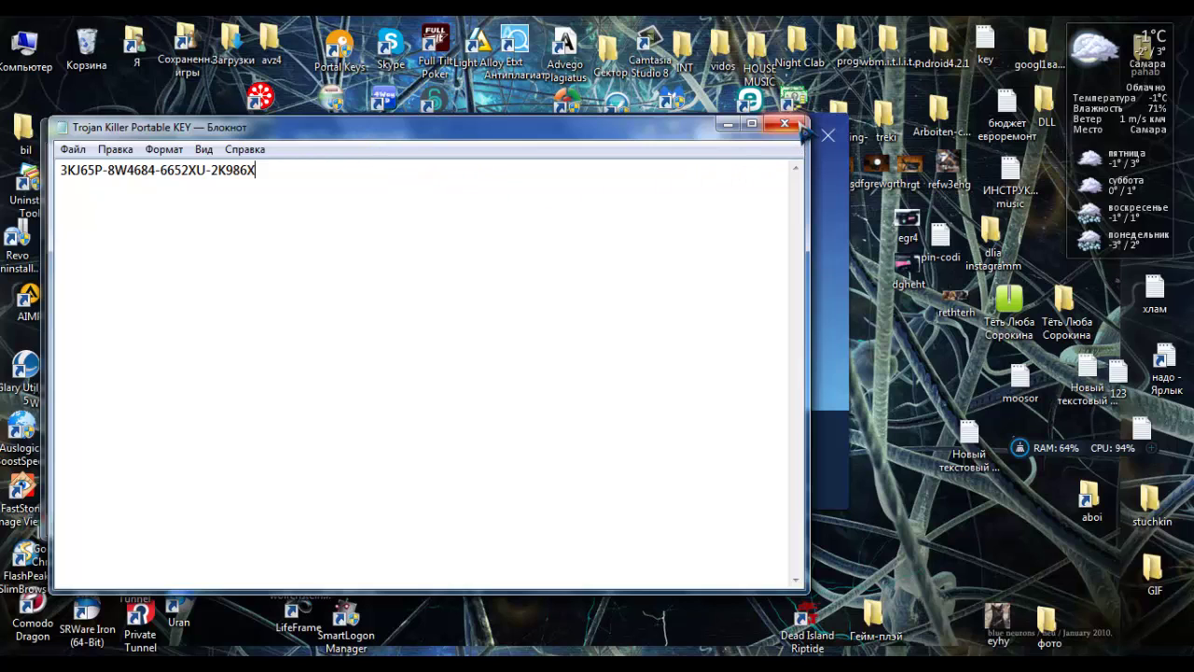
{"action": "left_click", "coordinate": [791, 124]}
{"action": "left_click", "coordinate": [718, 126]}
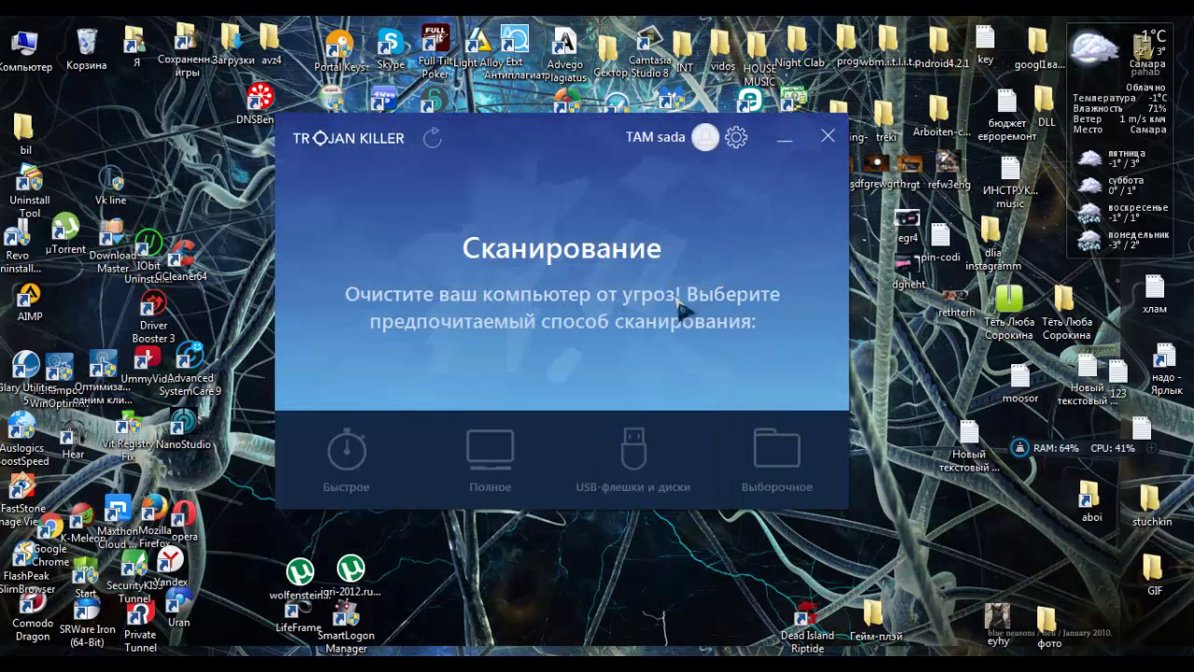